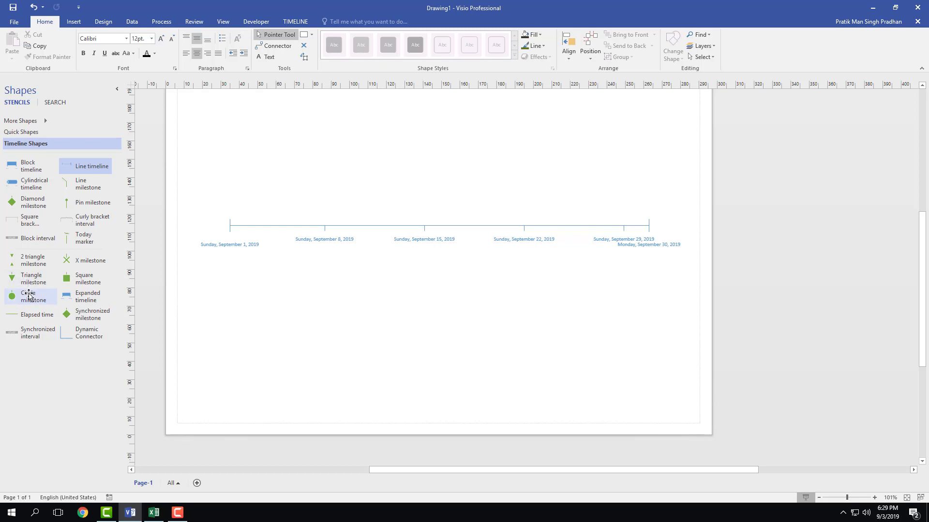
Add a circle milestone to the timeline dated 9/1/2019 at 10:00:00 AM with the description Brainstorming
click(30, 298)
drag(30, 299, 245, 227)
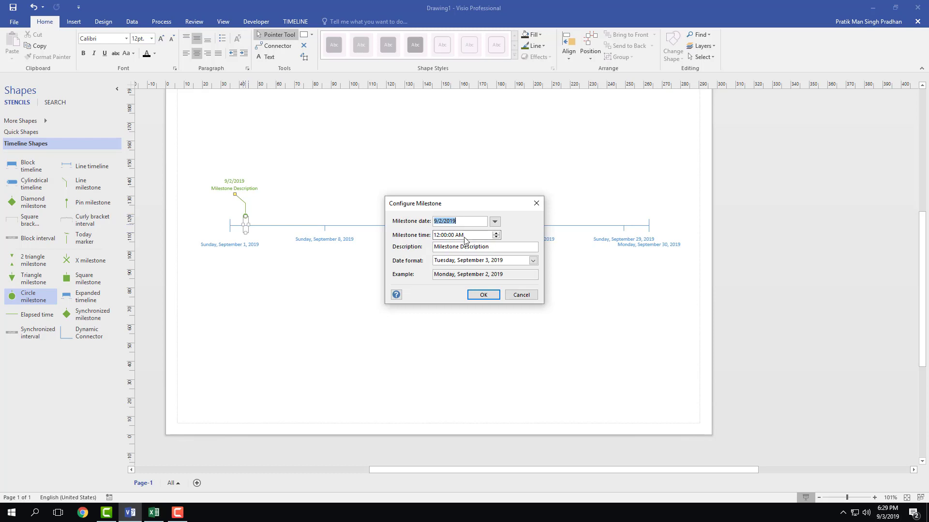
click(494, 221)
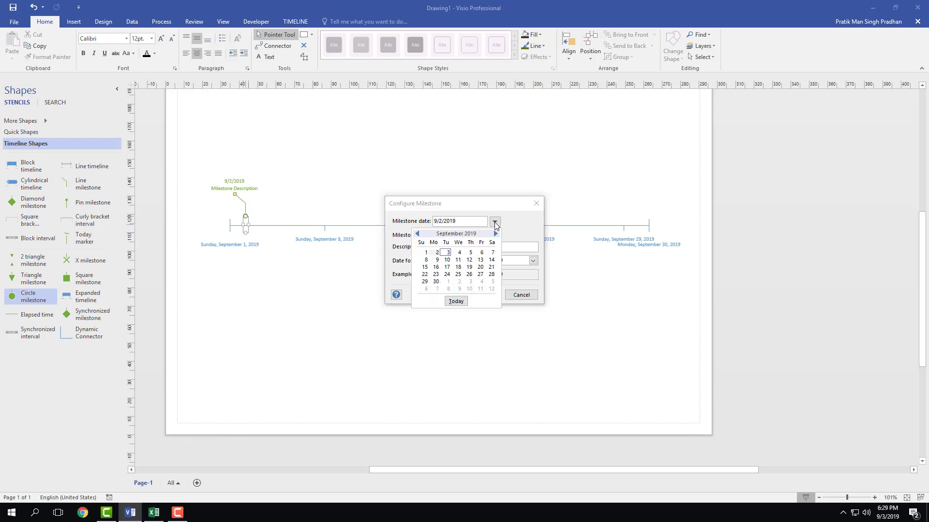
click(426, 252)
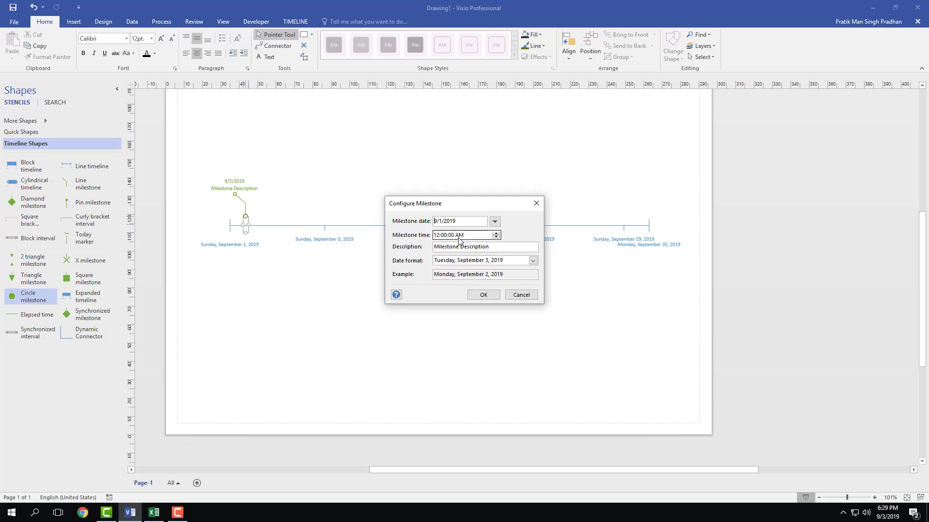
click(476, 237)
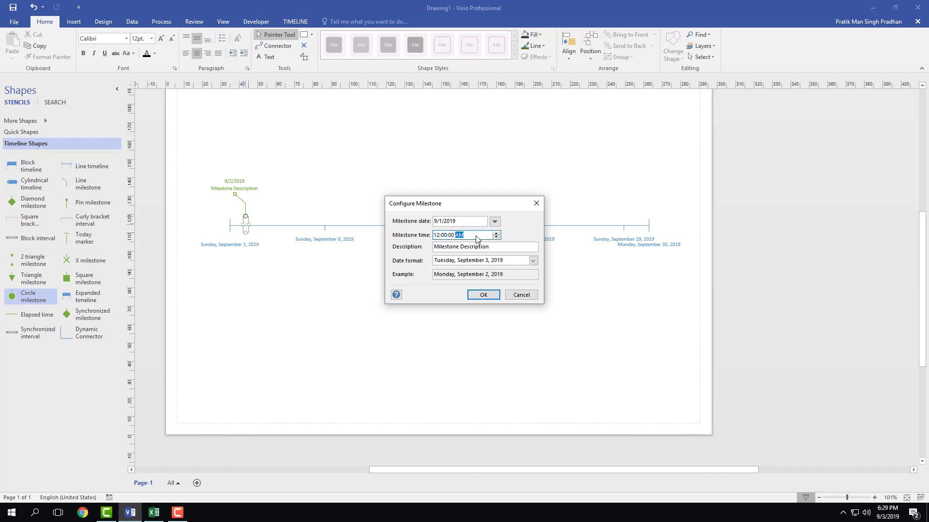
click(436, 236)
text(10)
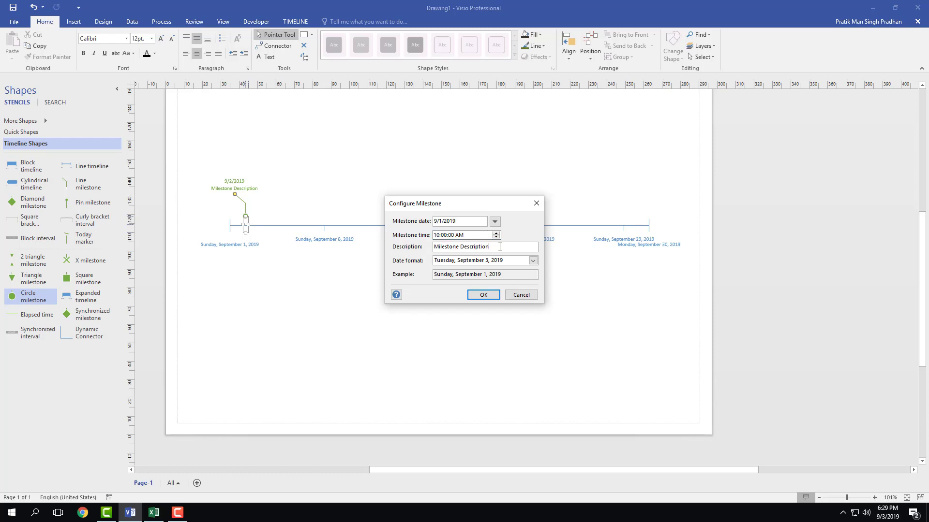
key(Tab)
text(B)
click(483, 295)
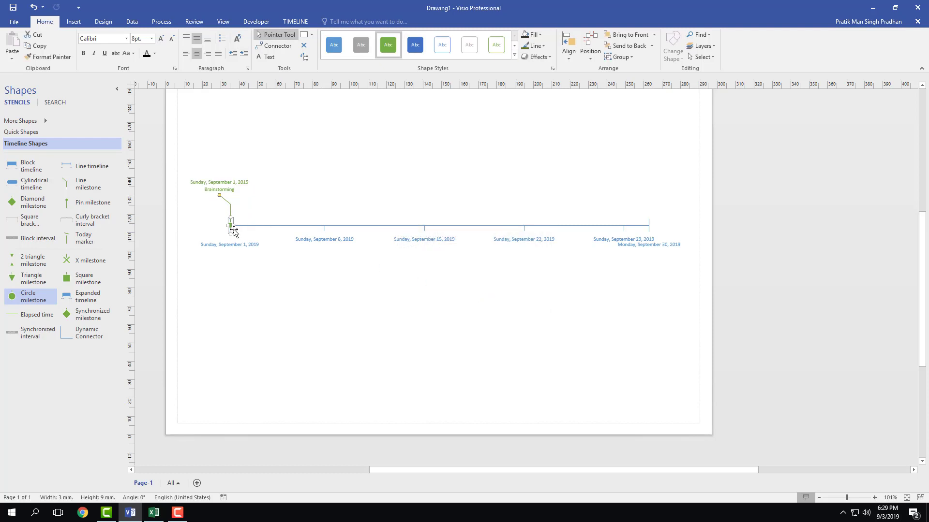
click(292, 295)
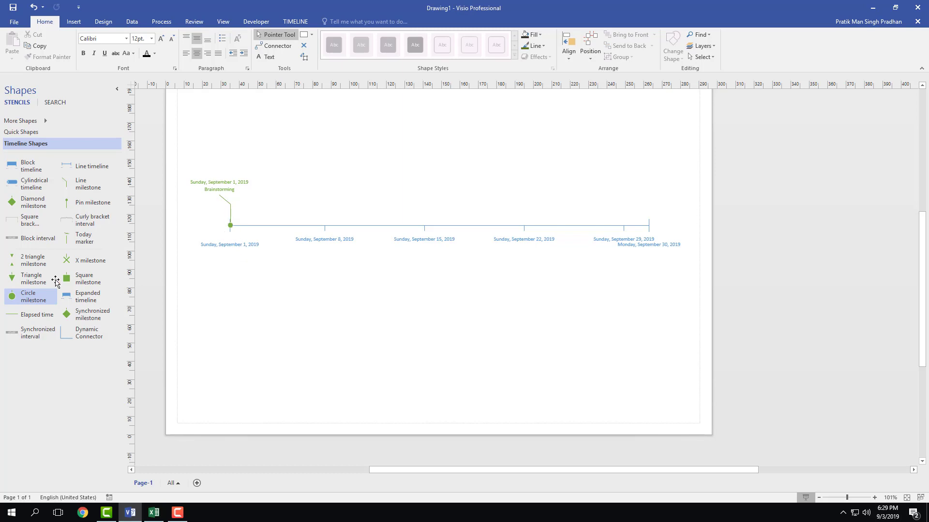
Add a second circle milestone to the timeline dated 9/5/2019 at 1:00:00 PM with the description Script
drag(22, 298, 280, 237)
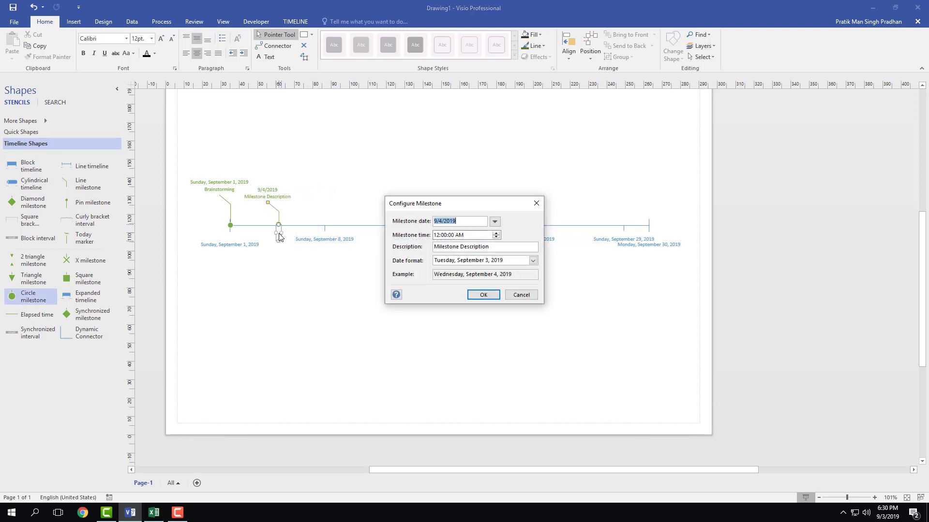
click(494, 222)
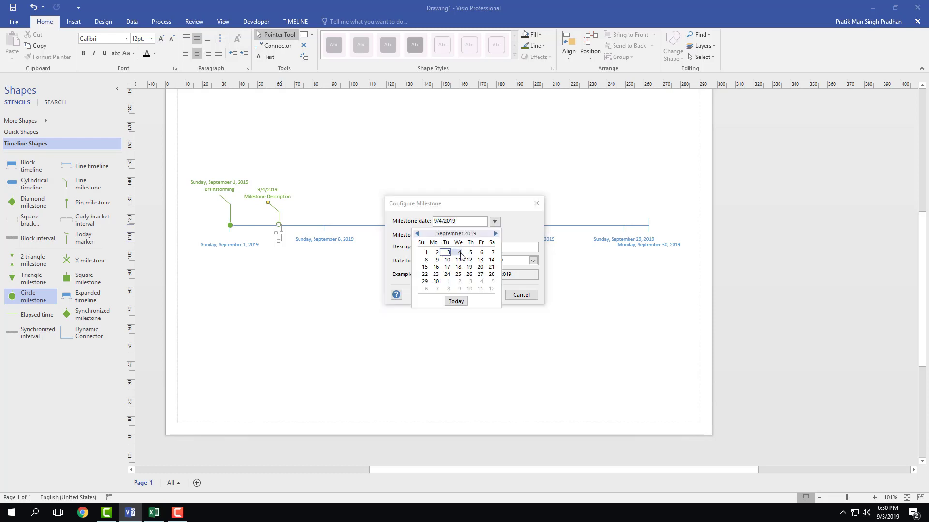
click(470, 252)
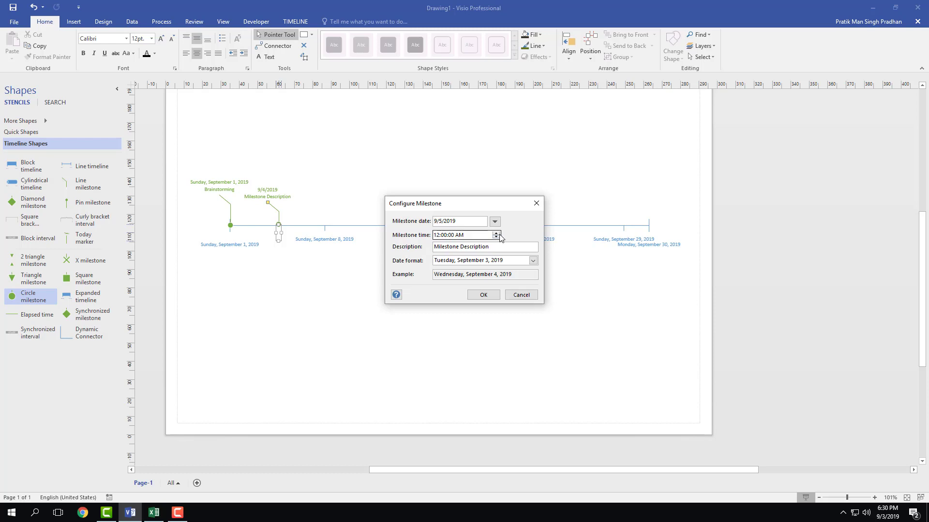
click(437, 236)
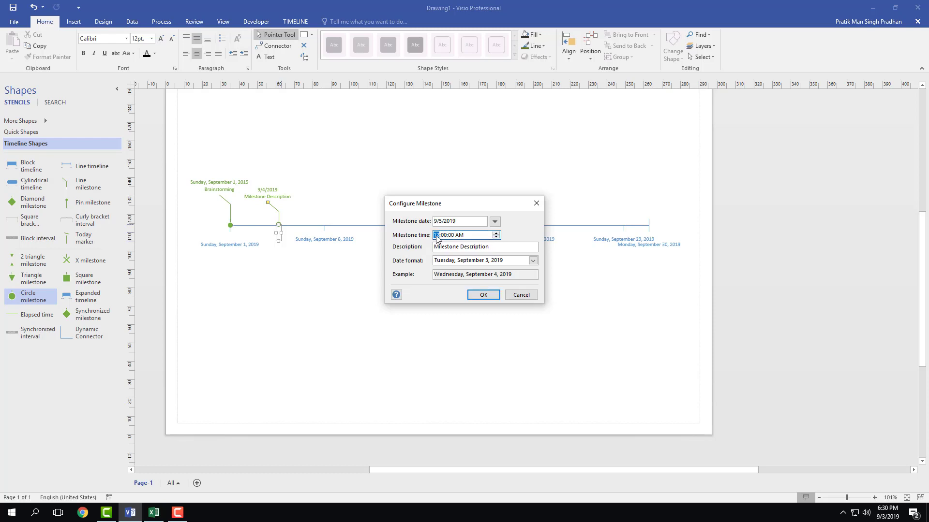
text(1)
click(460, 235)
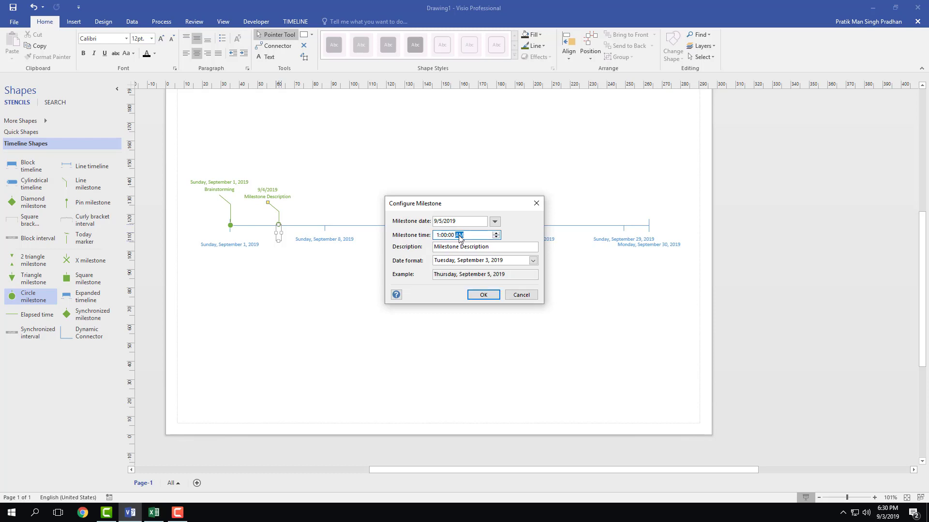
key(Tab)
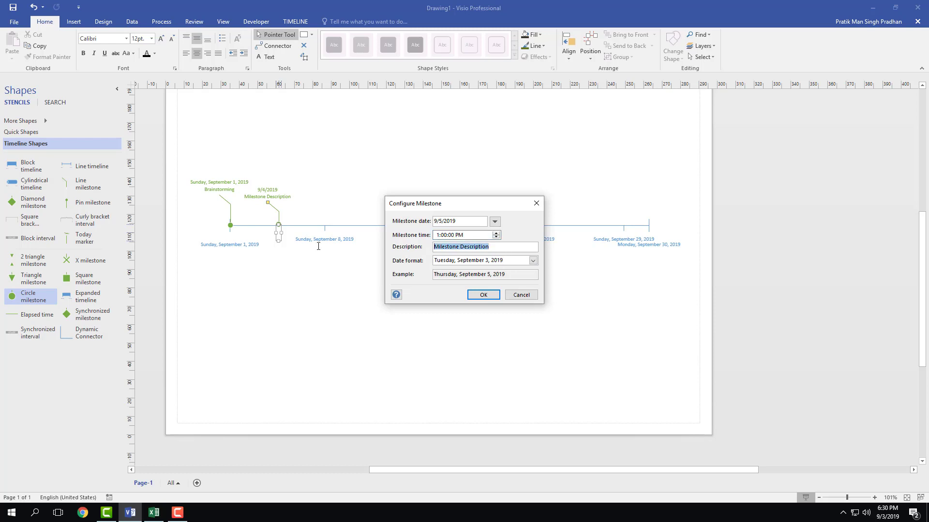
text(SA)
click(492, 294)
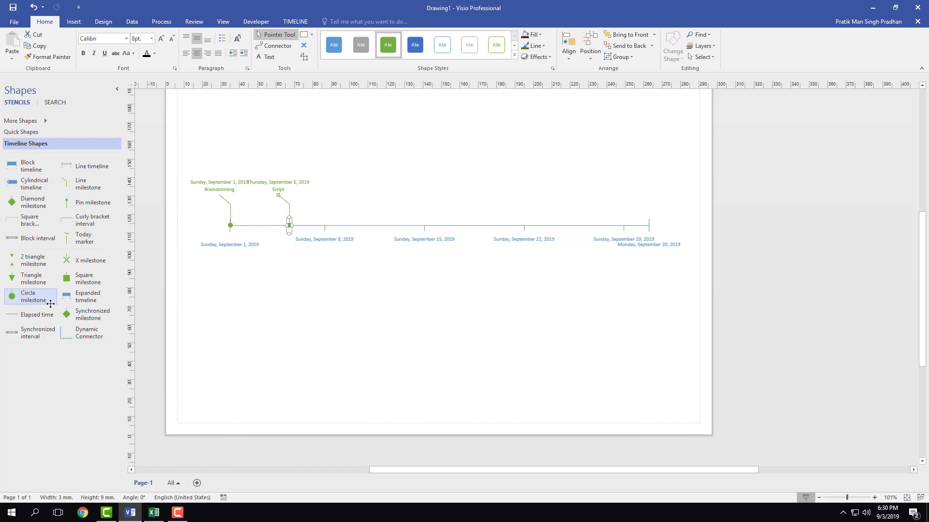
Add a third circle milestone to the timeline dated 9/17/2019 at 9:00:00 AM with the description Storyboard
drag(50, 304, 305, 236)
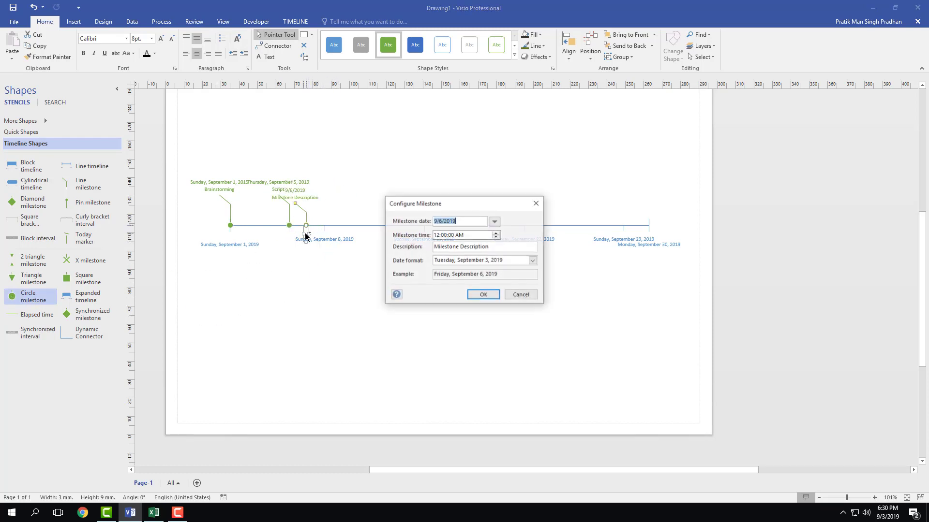
click(495, 222)
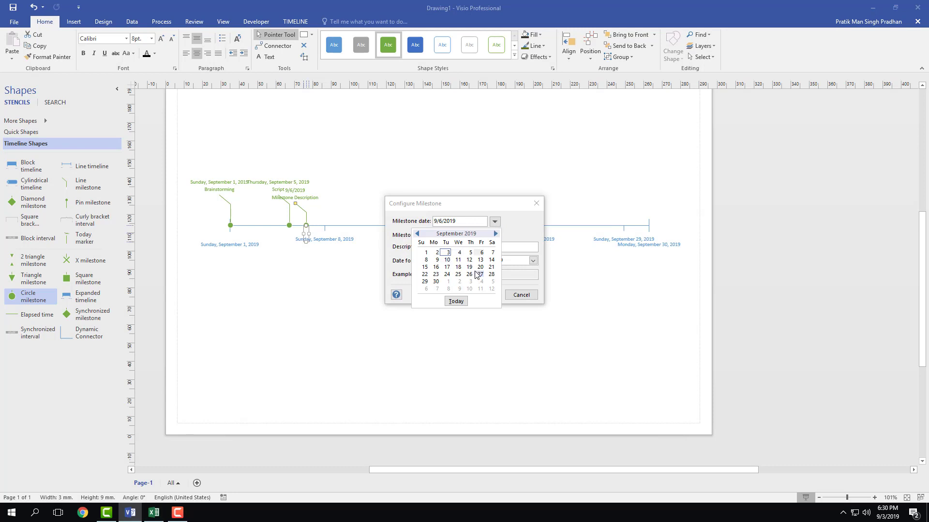
click(447, 268)
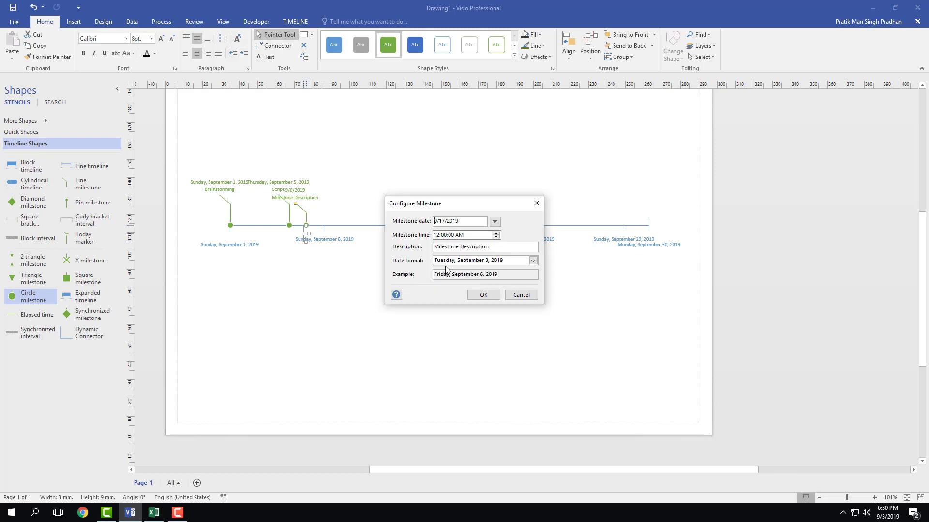
click(437, 235)
key(Tab)
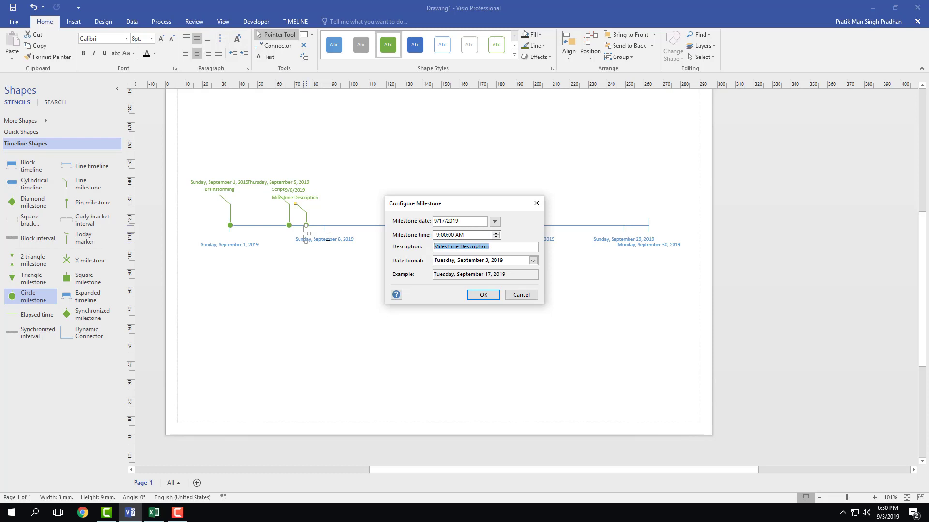
text(Storyboard)
click(484, 295)
click(492, 300)
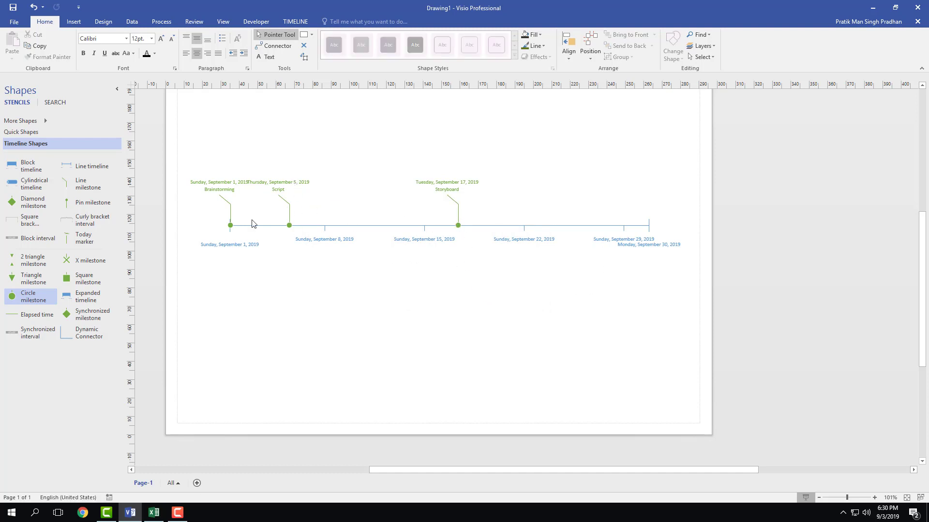
Add a square milestone between Script and Storyboard, dated 9/10/2019 at 12:00:00 AM, with the description Check for updates
drag(170, 144, 791, 396)
click(335, 193)
scroll(305, 224, up, 2)
scroll(314, 240, up, 4)
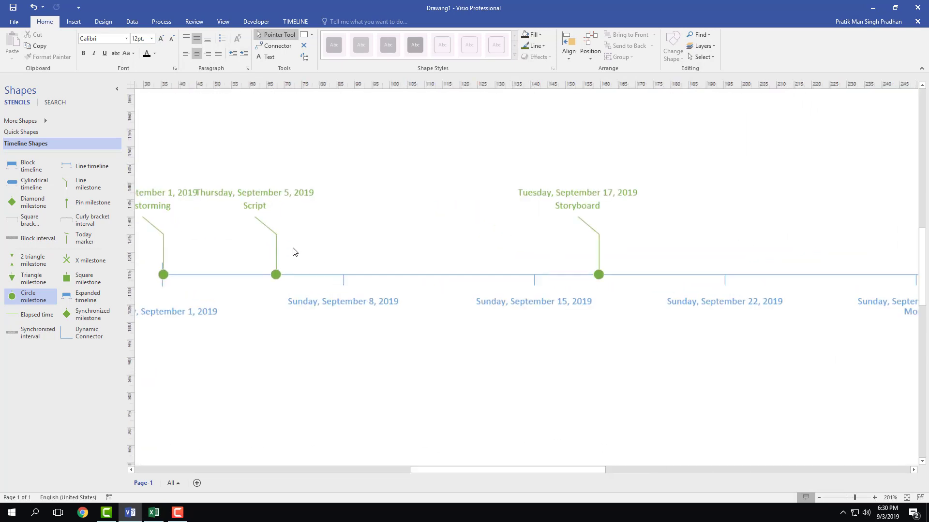
scroll(285, 281, down, 1)
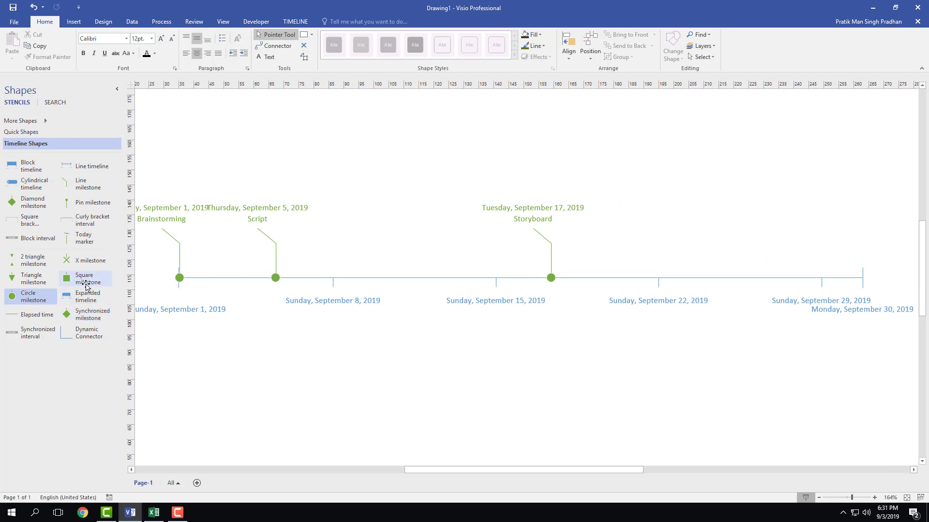
drag(85, 281, 399, 293)
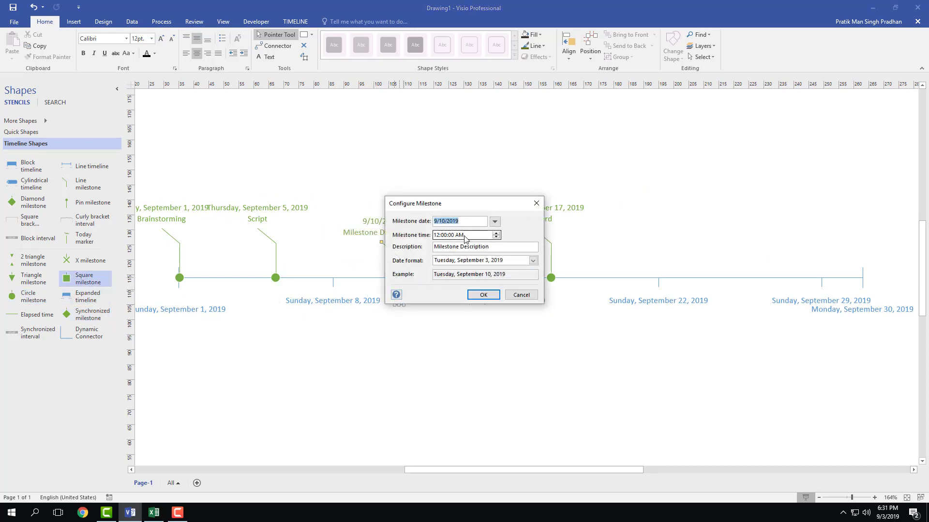
key(Tab)
text(Che)
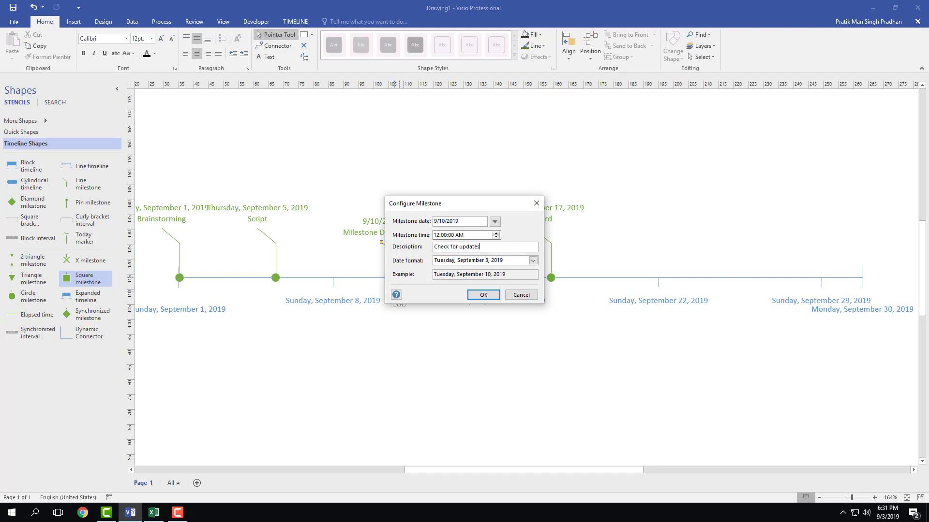
click(483, 295)
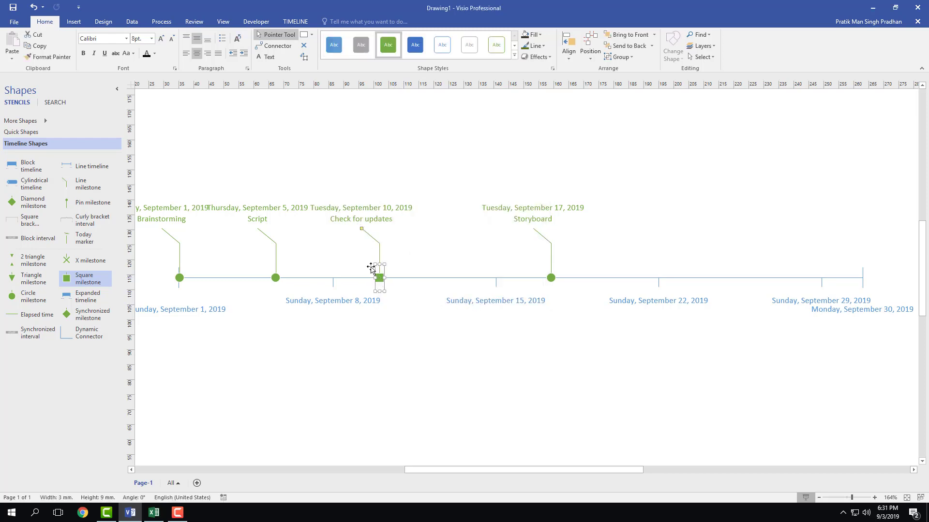
Move the Check for updates milestone along the timeline to September 11, 2019 and raise its label well above the neighbouring labels
drag(380, 279, 402, 278)
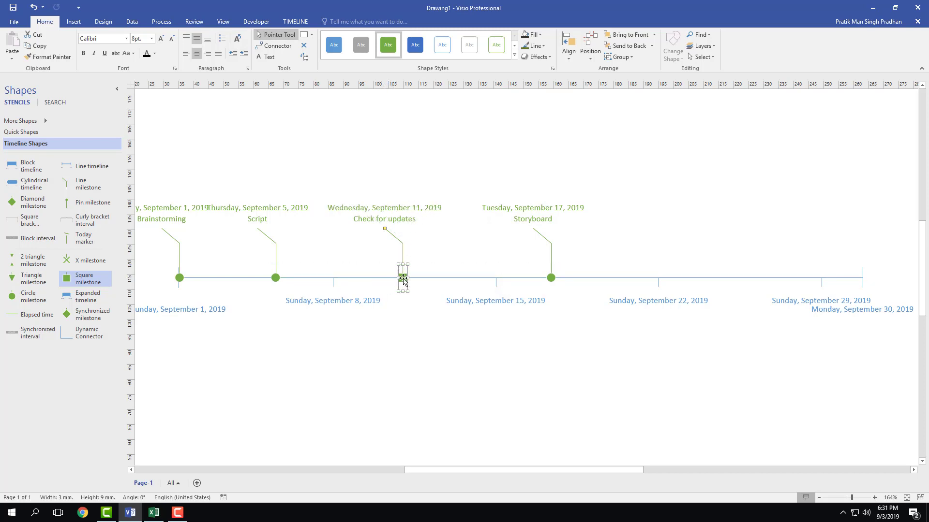
mouse_move(404, 278)
mouse_down()
mouse_move(424, 278)
mouse_move(357, 279)
mouse_move(411, 283)
mouse_move(405, 280)
mouse_up()
drag(386, 191, 388, 193)
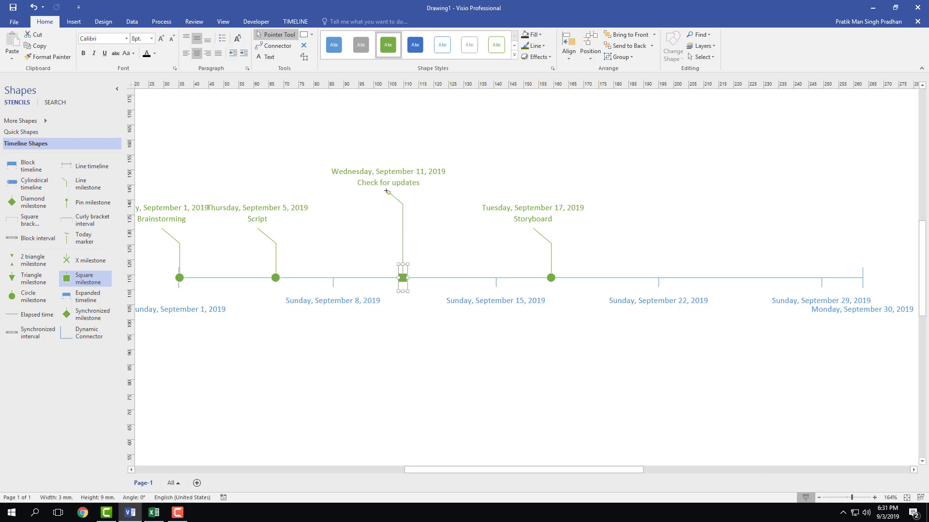
Lower the Script milestone's label towards the timeline and raise the Brainstorming label level with the Check for updates label
click(261, 218)
drag(513, 470, 500, 470)
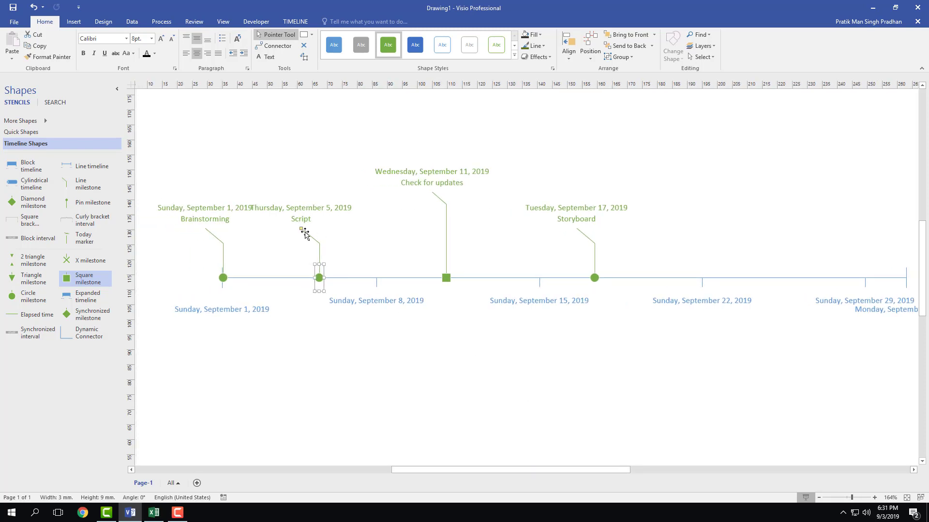
drag(306, 240, 305, 245)
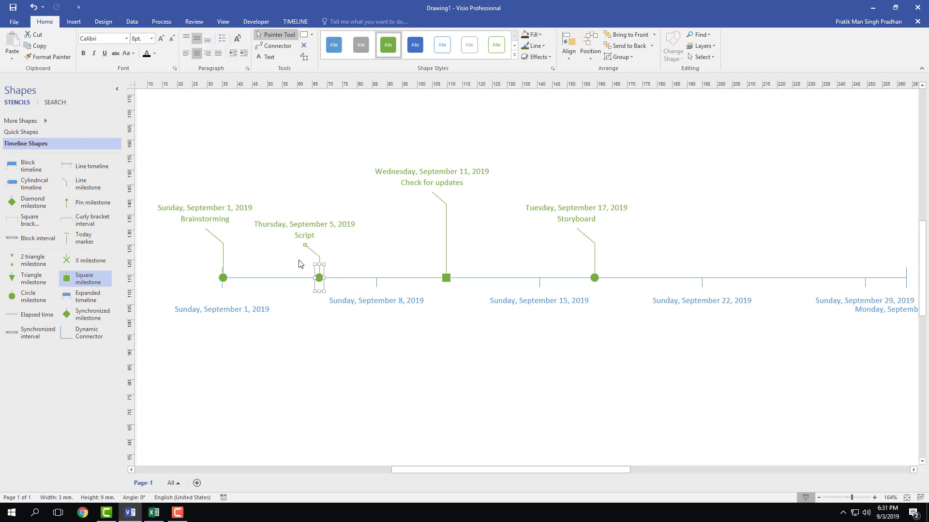
click(206, 231)
drag(205, 228, 207, 192)
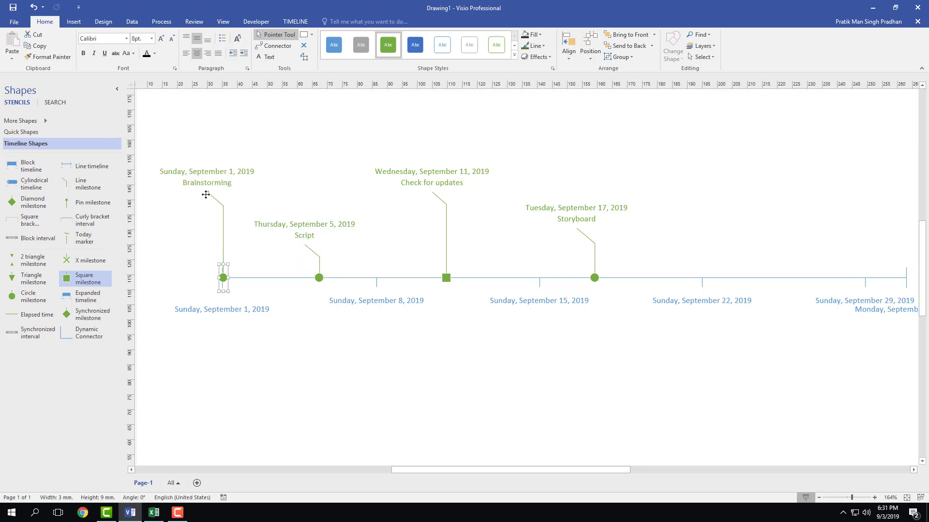
Raise the Storyboard milestone's label to slightly below the Check for updates label, just left of its own marker
click(580, 231)
drag(590, 219, 587, 219)
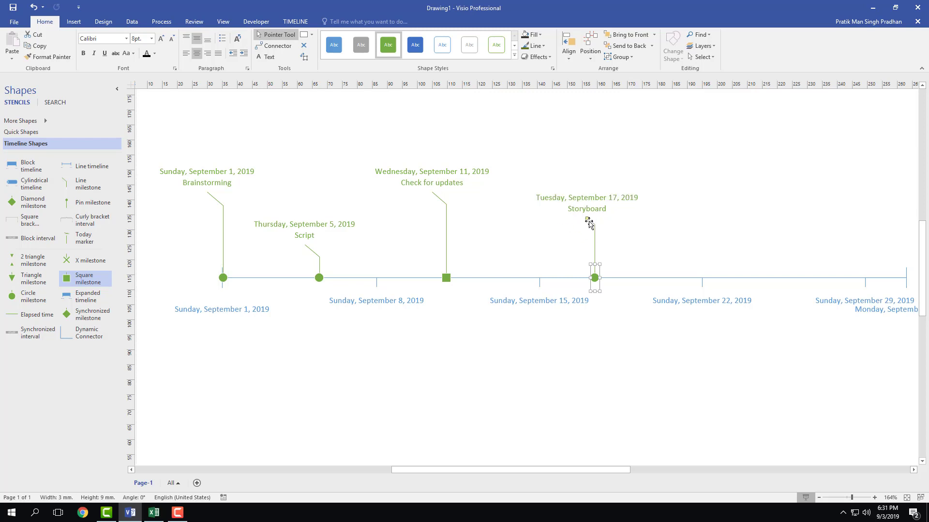
drag(516, 219, 517, 194)
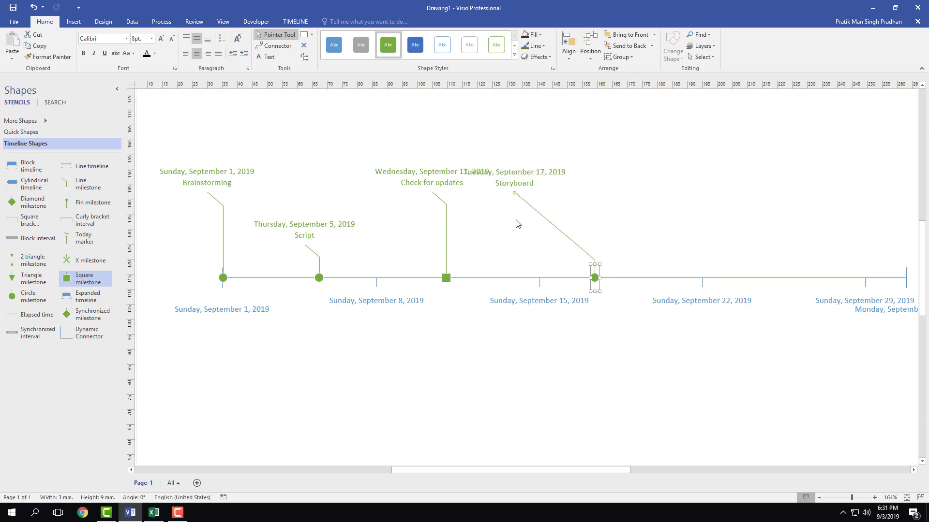
drag(571, 208, 571, 211)
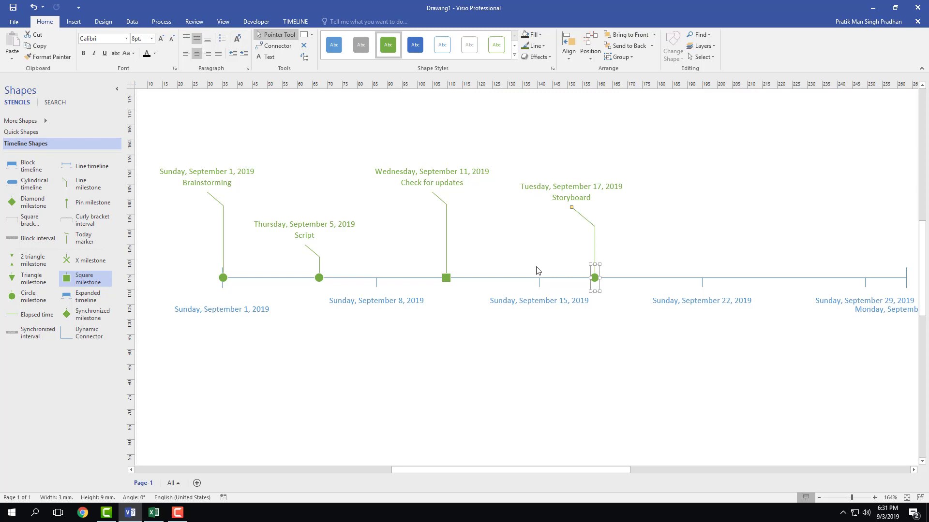
scroll(535, 269, down, 2)
scroll(535, 270, up, 2)
mouse_move(504, 470)
mouse_down()
mouse_move(634, 472)
mouse_move(498, 472)
mouse_move(565, 481)
mouse_move(512, 474)
mouse_up()
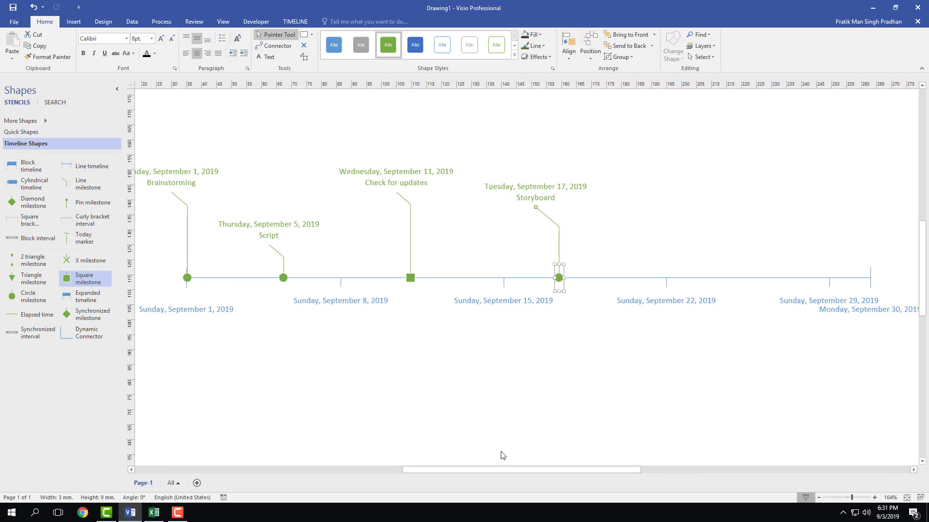